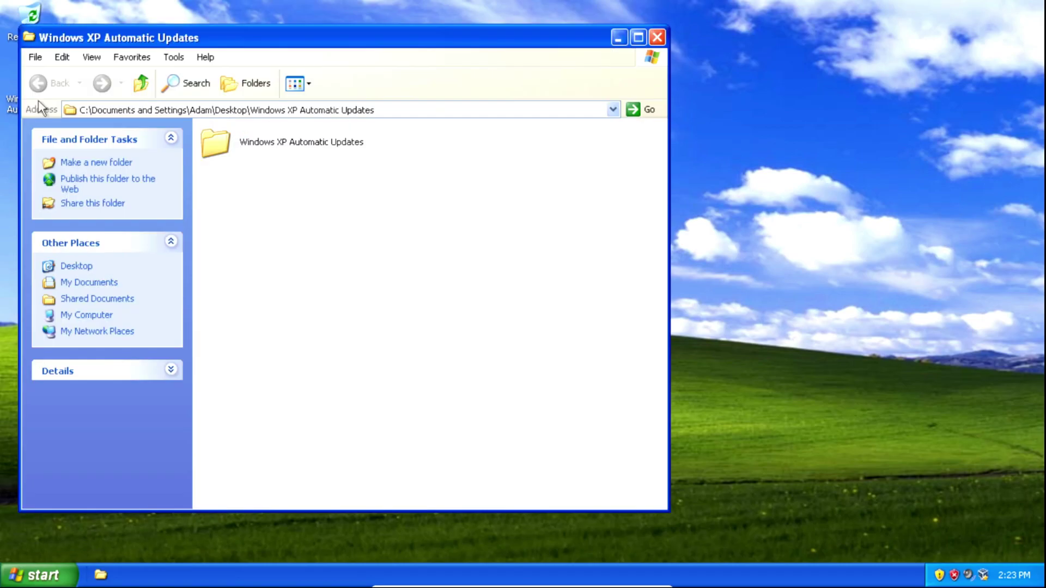
Install Microsoft Visual C++ 2012 Redistributable (x86) with vcredist_x86, accepting its license terms.
double_click(215, 142)
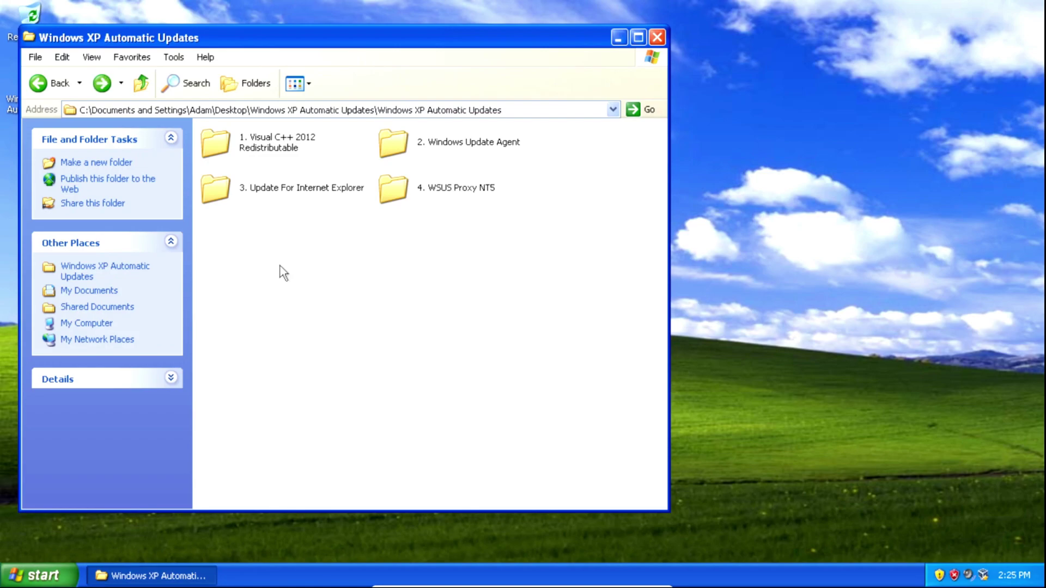
double_click(272, 148)
double_click(275, 153)
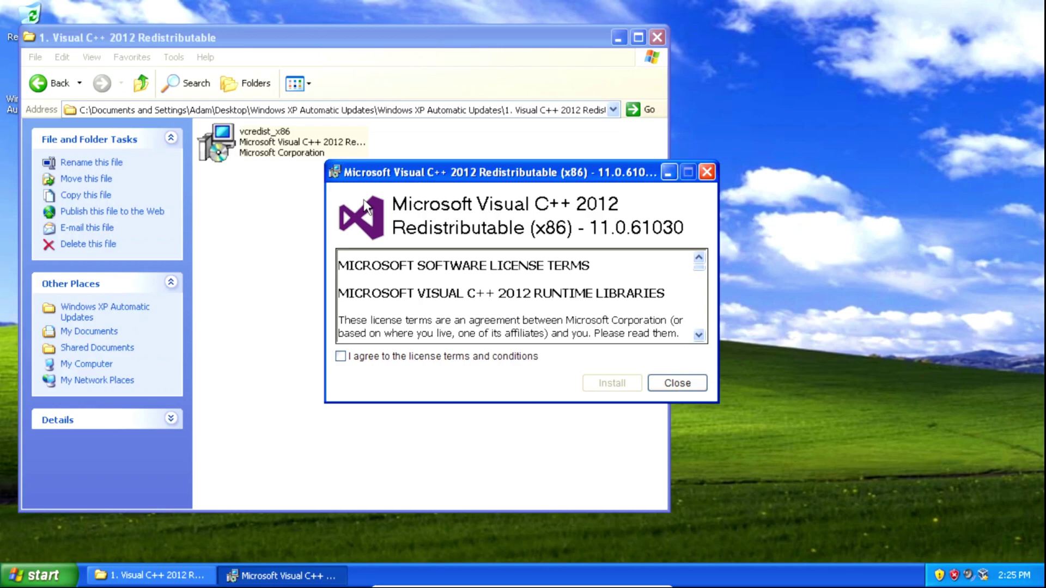
left_click(340, 356)
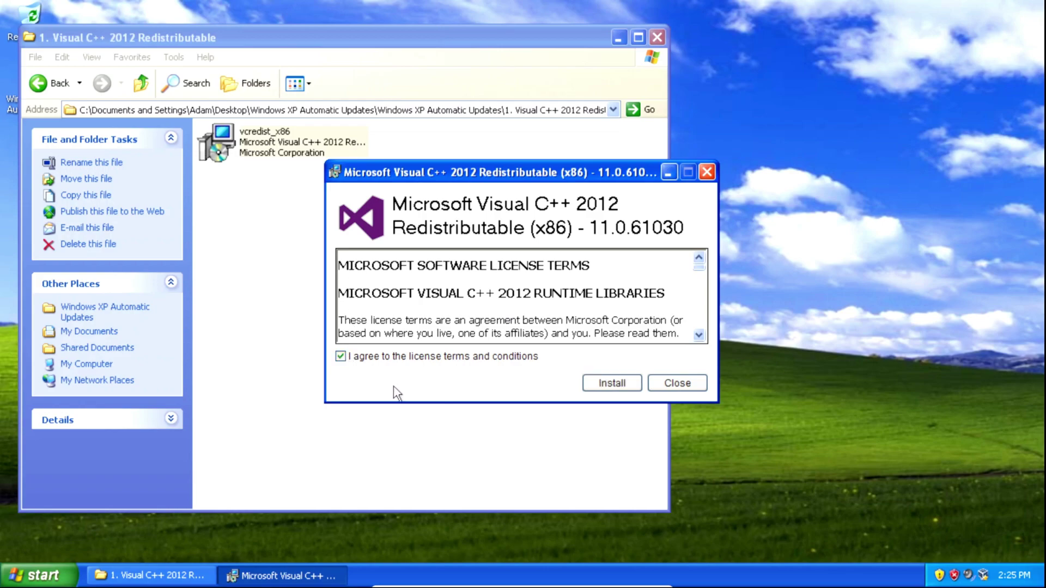
left_click(605, 383)
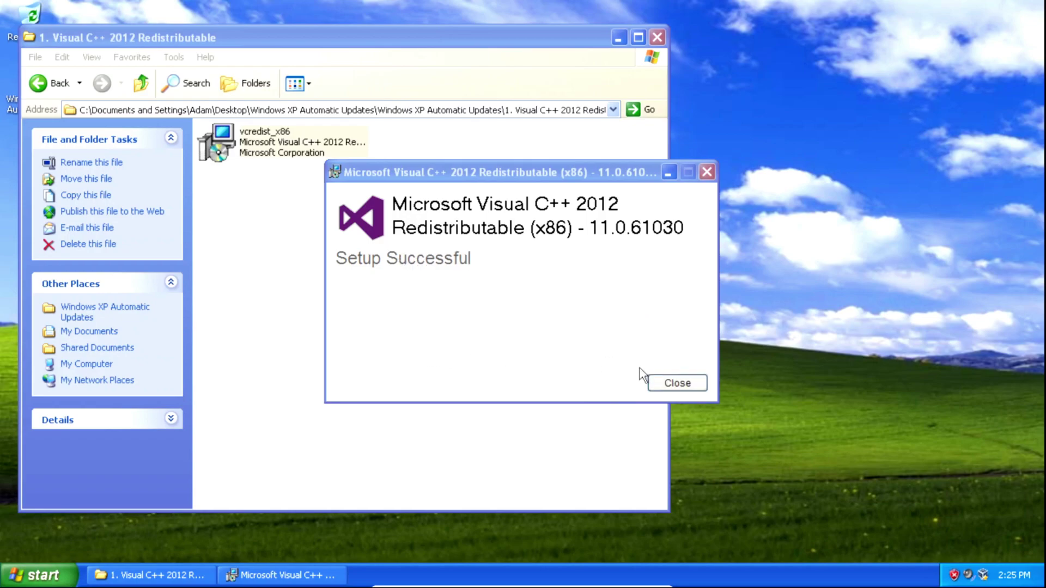
left_click(645, 376)
Return to the four update folders and open 2. Windows Update Agent.
key("alt+Left")
left_click(340, 303)
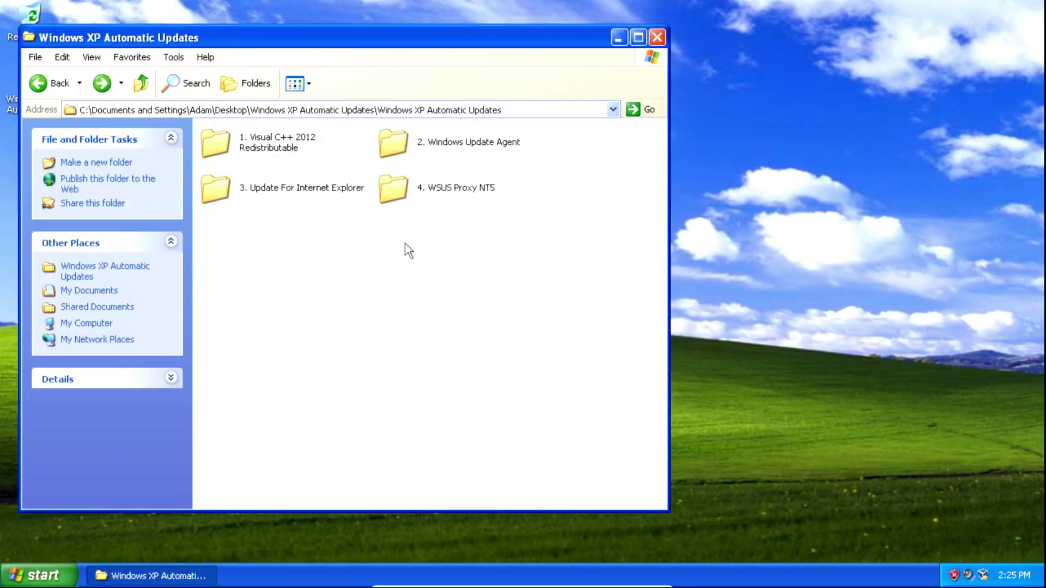
double_click(466, 142)
Install WindowsUpdateAgent-7.6-x86 after agreeing to its license, then return to the update folders.
double_click(277, 152)
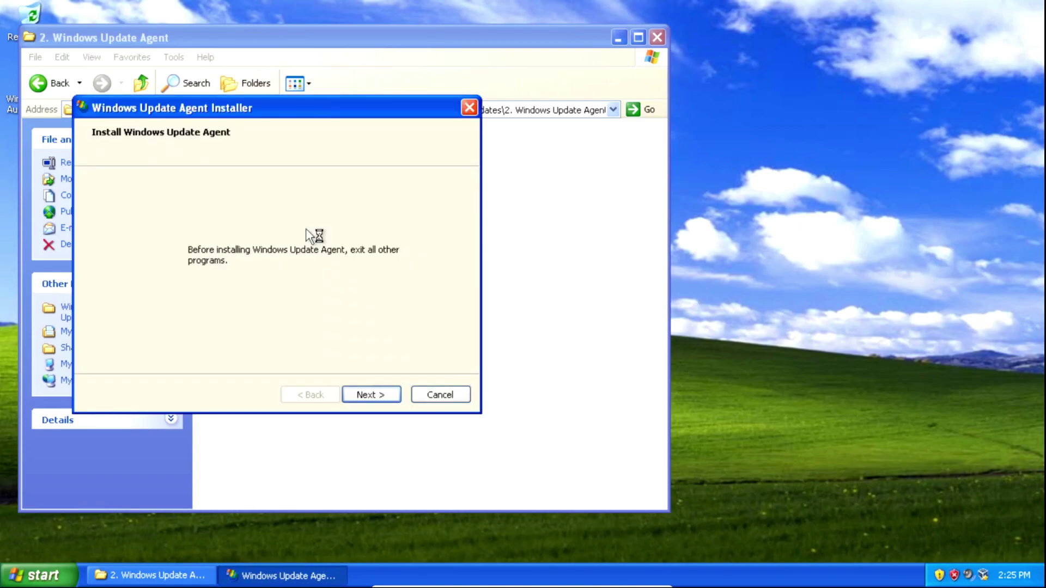
left_click(369, 395)
left_click(290, 344)
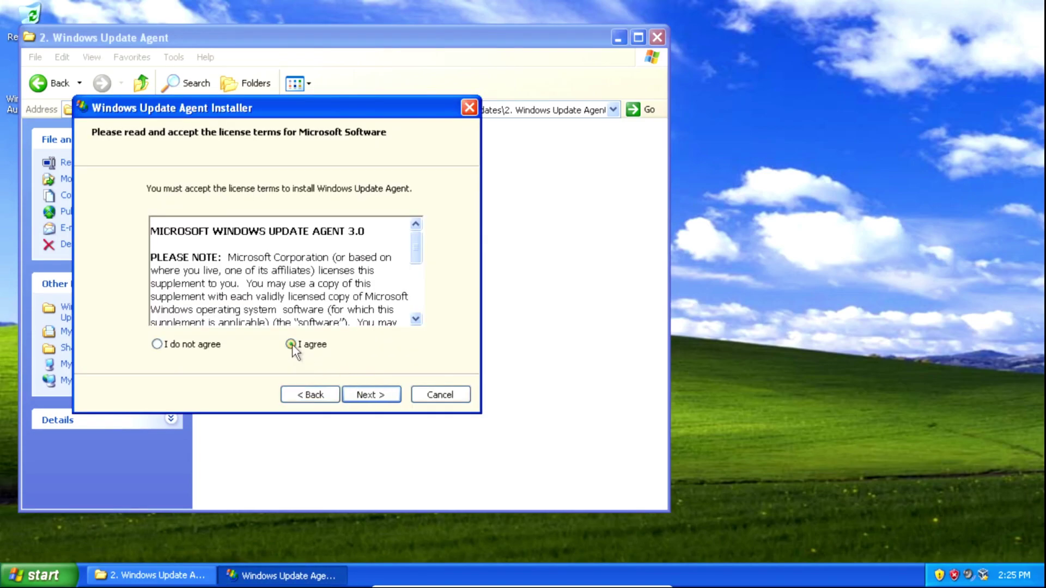
left_click(367, 395)
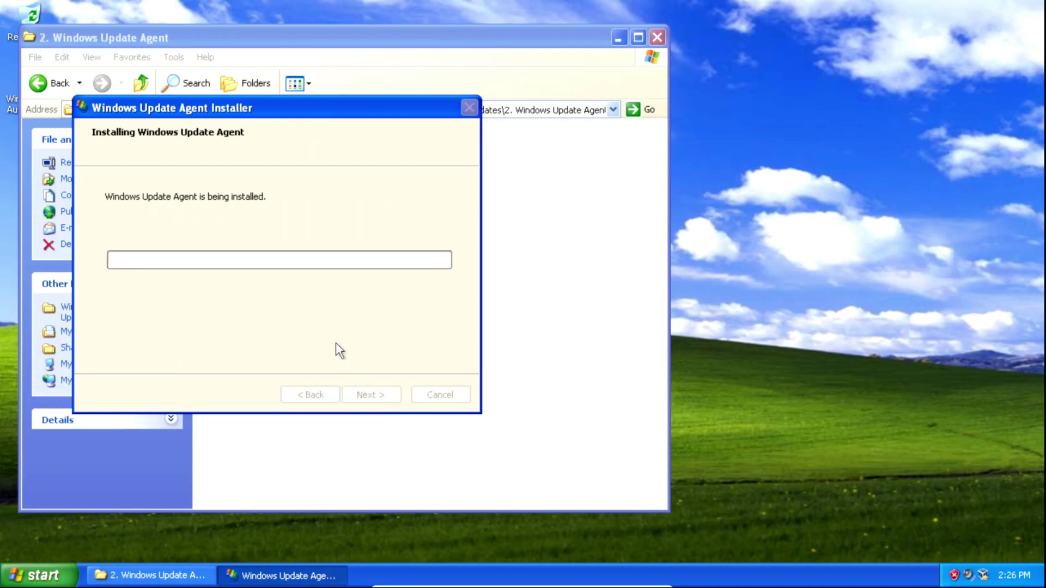
left_click(369, 394)
key("BackSpace")
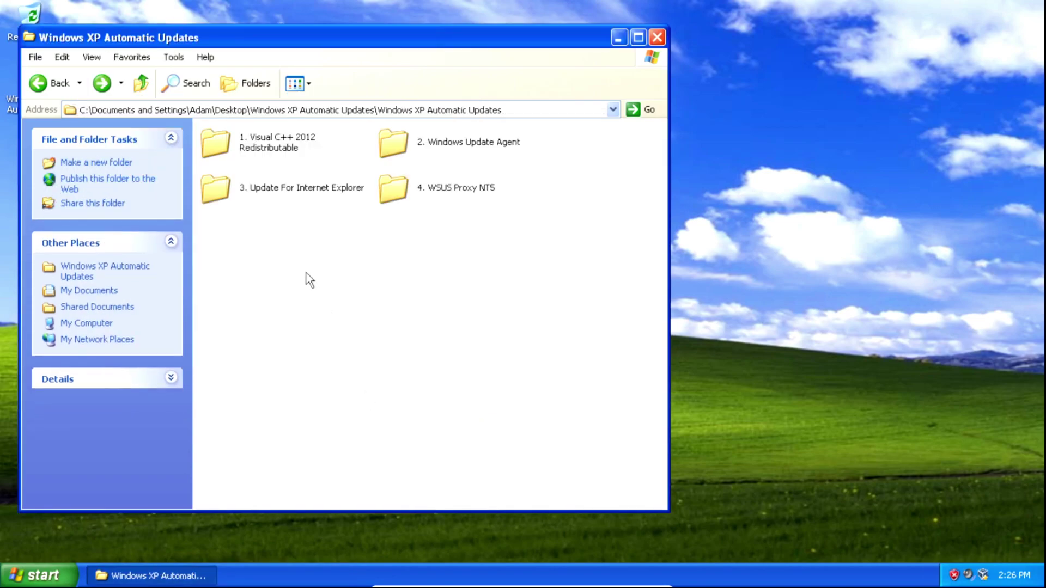
Install idndl.x86 from folder 3 after agreeing to its license, then return to the updates folder.
double_click(291, 188)
double_click(247, 146)
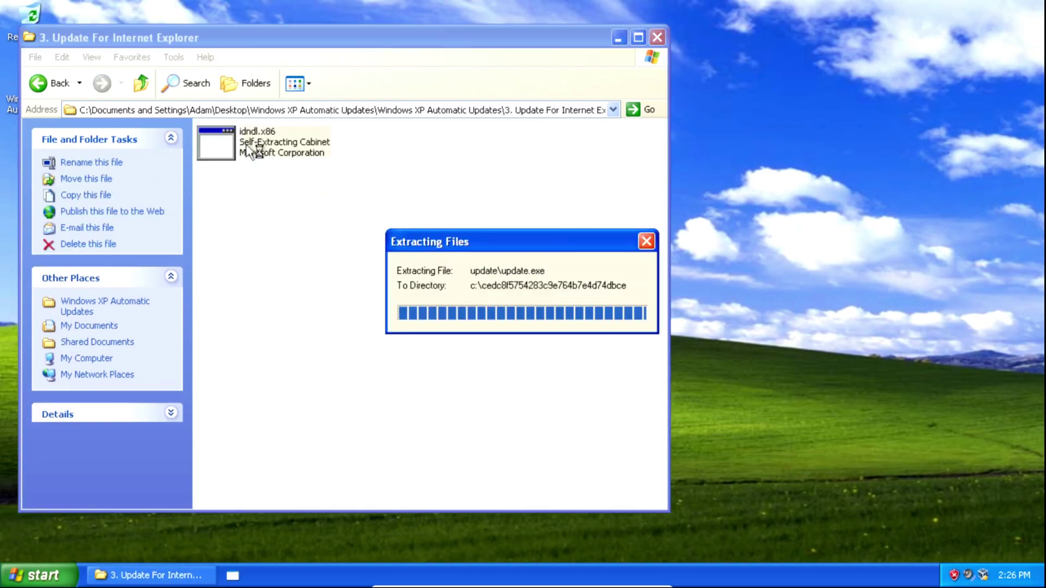
left_click(316, 323)
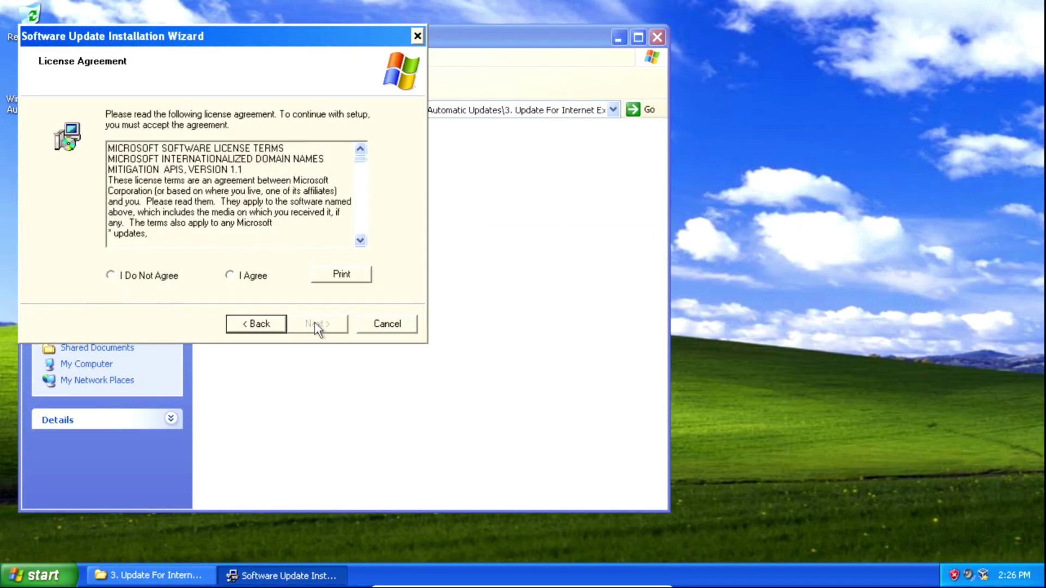
left_click(231, 276)
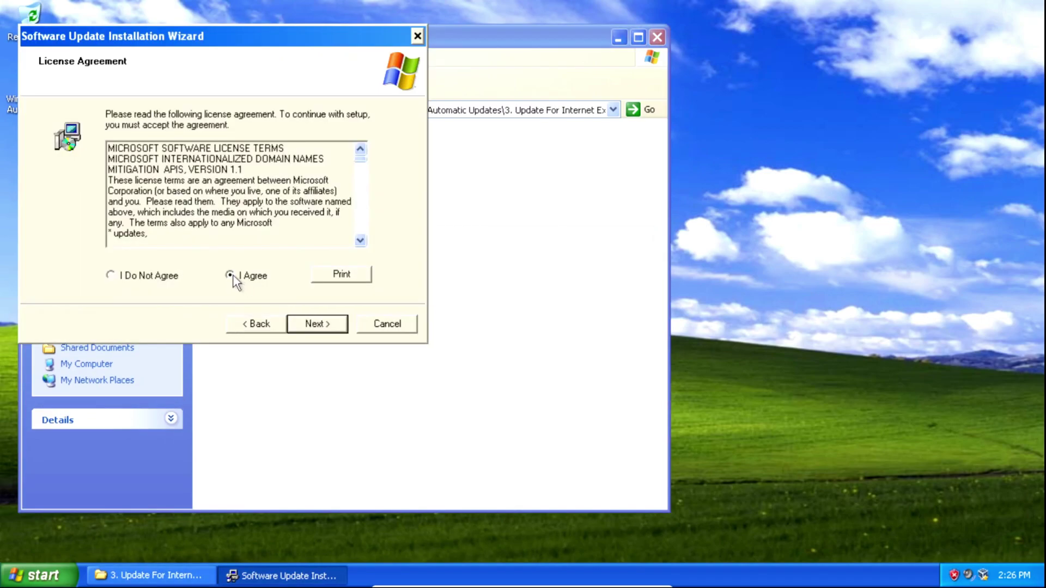
left_click(312, 324)
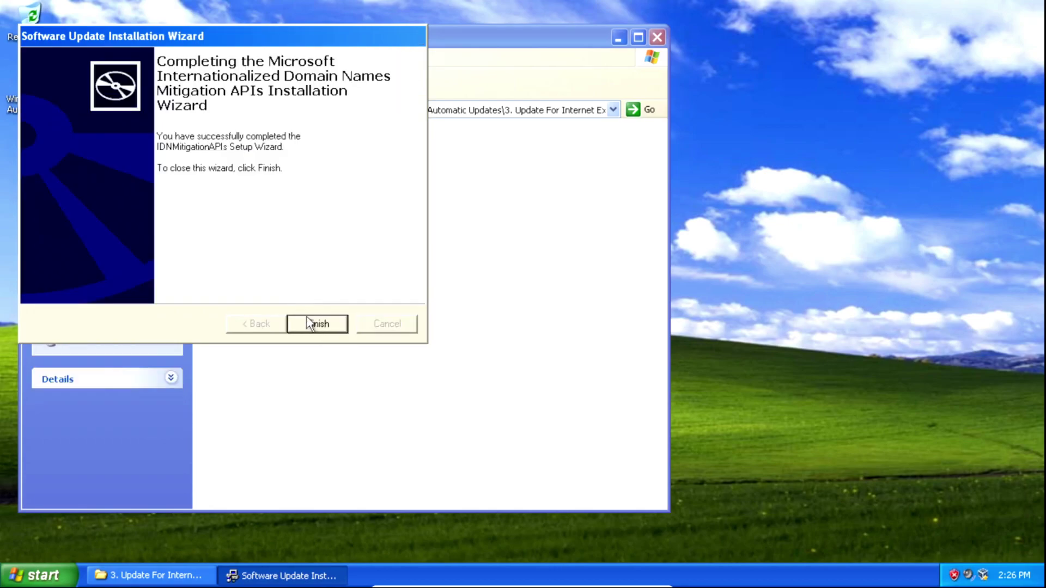
left_click(311, 324)
key("BackSpace")
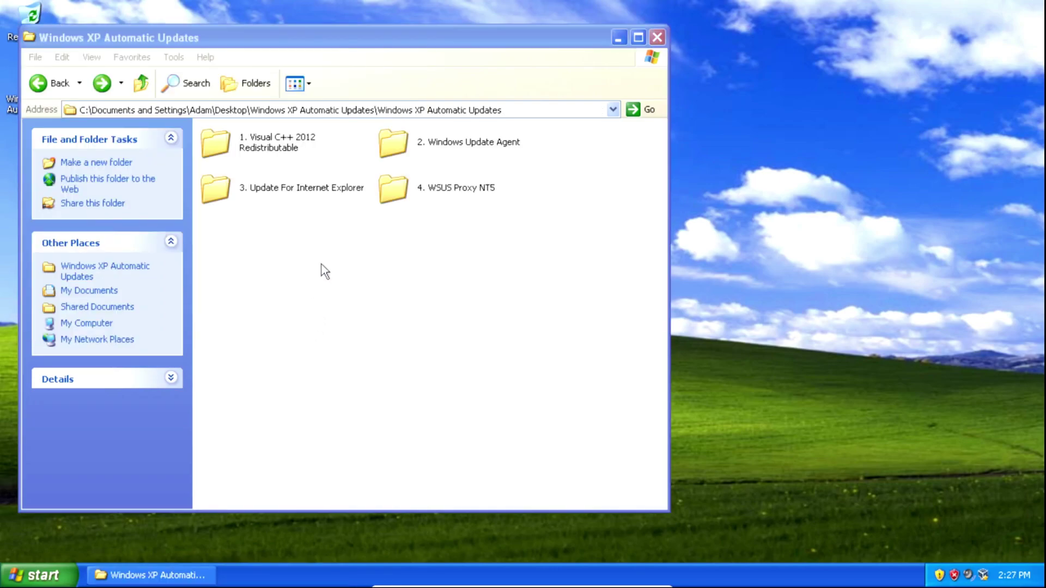
Run the Add_wsus script from 4. WSUS Proxy NT5\WSUS_Proxy_NT5 to register the proxy.
double_click(438, 189)
double_click(265, 154)
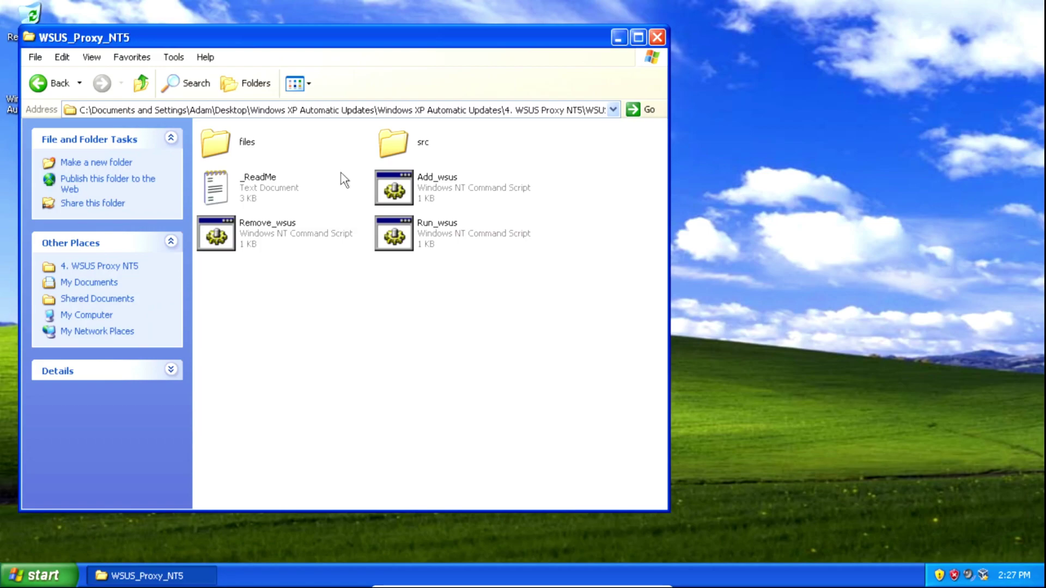
double_click(384, 191)
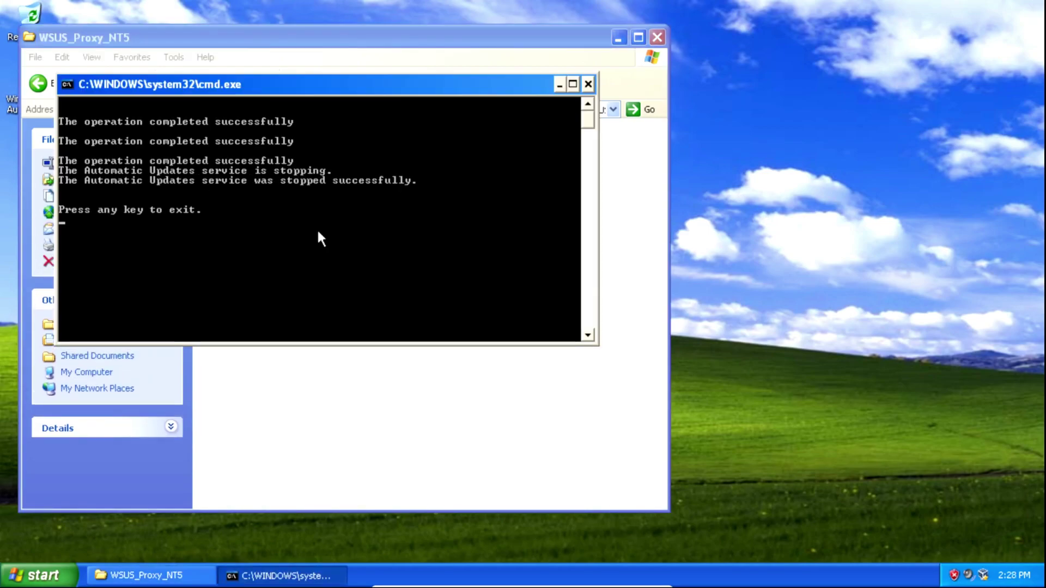
key("space")
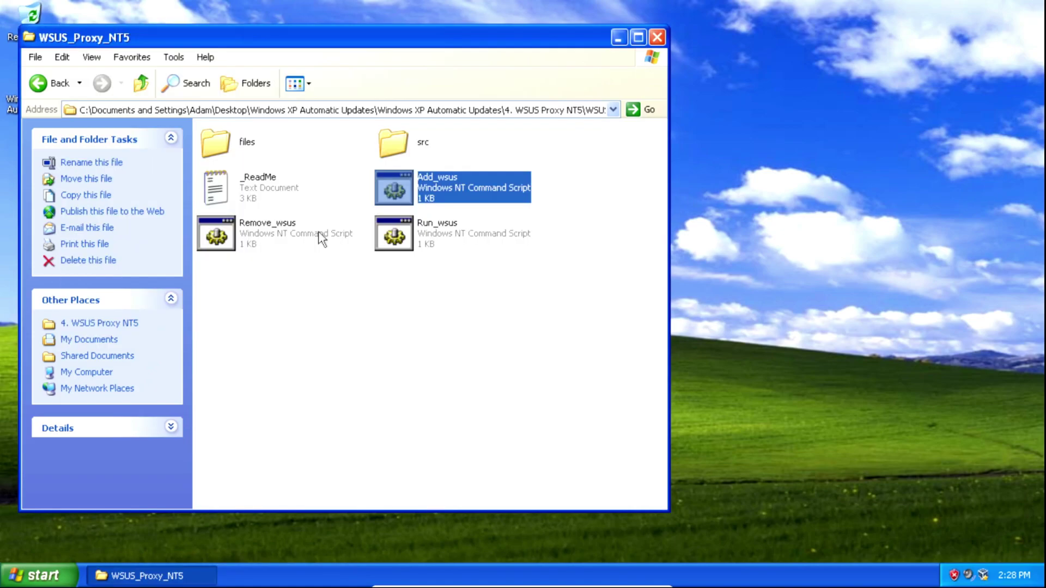
left_click(351, 215)
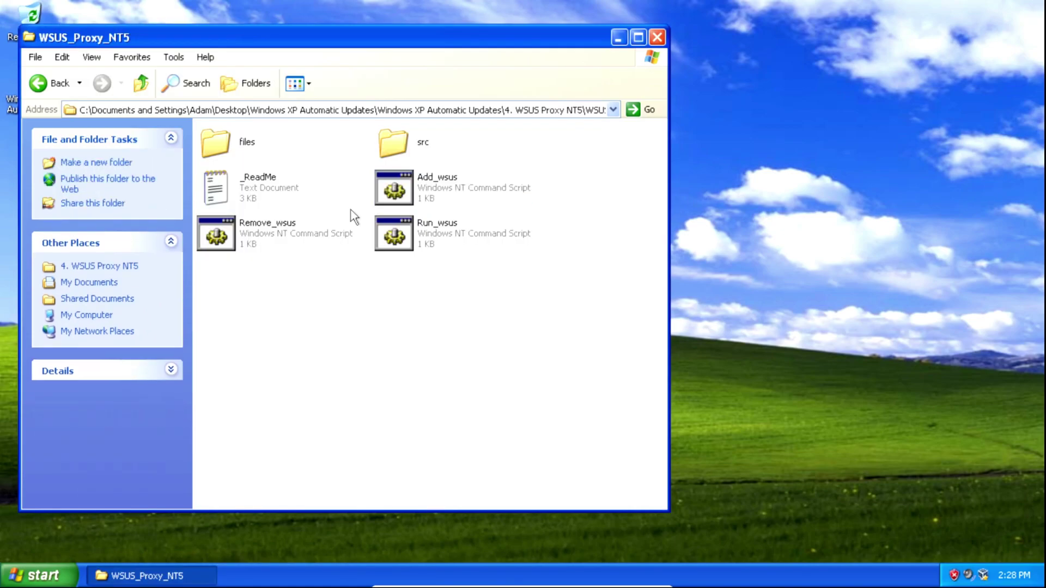
double_click(394, 224)
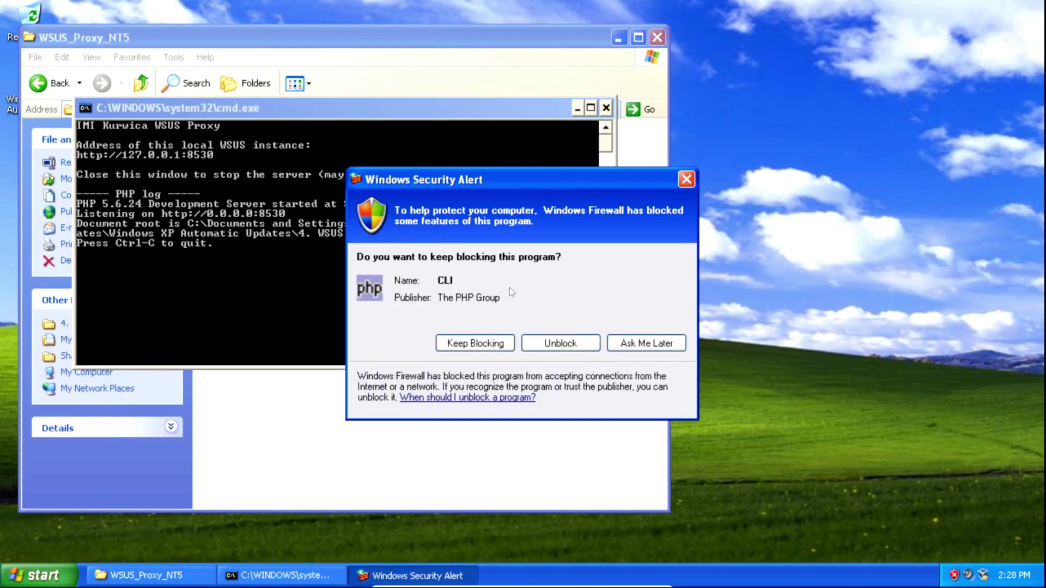
left_click(560, 343)
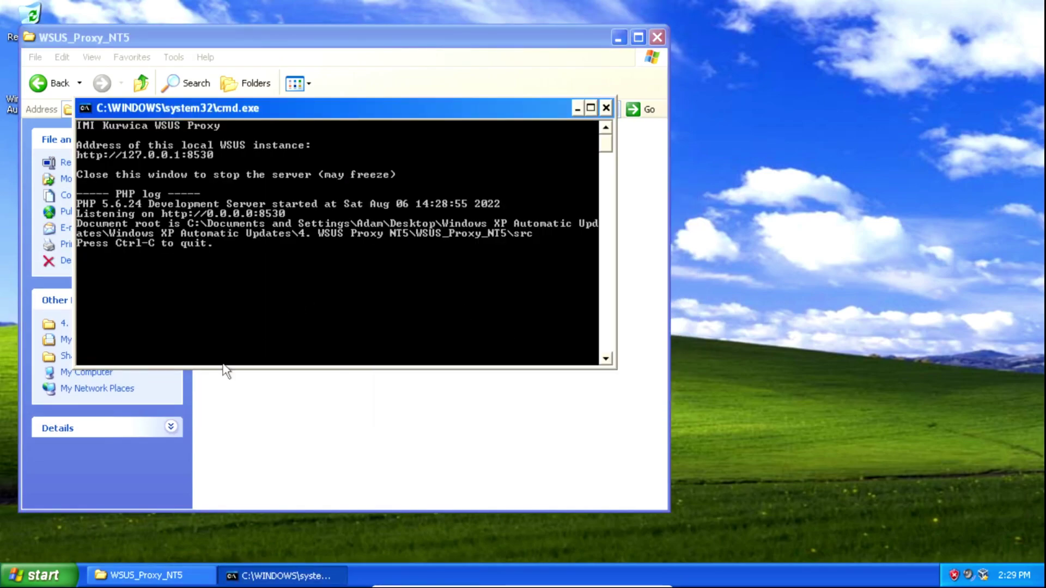
left_click(43, 577)
left_click(212, 370)
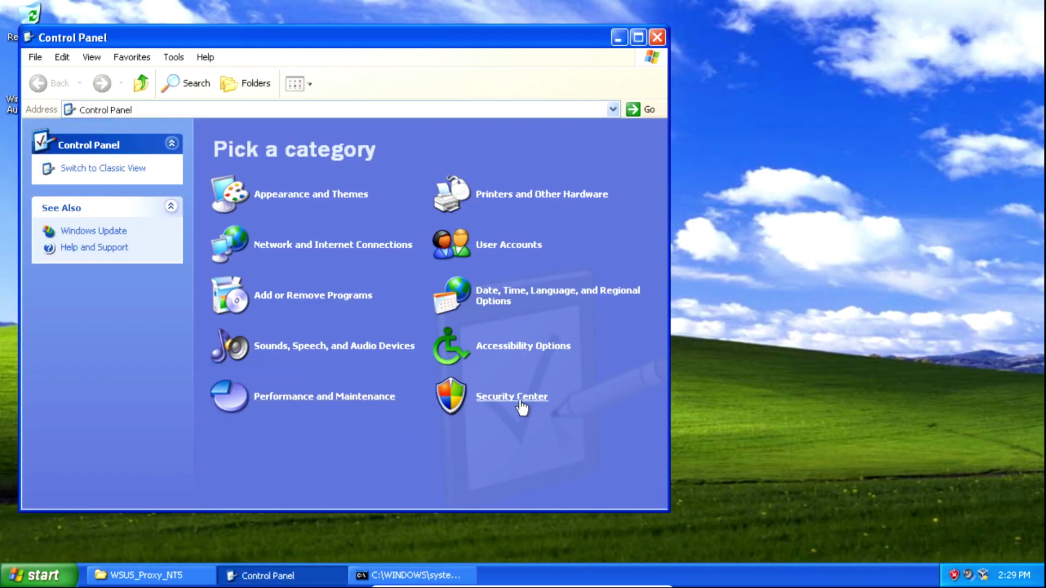
In Security Center, set Automatic Updates to 'Notify me but don't automatically download', then close the windows.
left_click(454, 410)
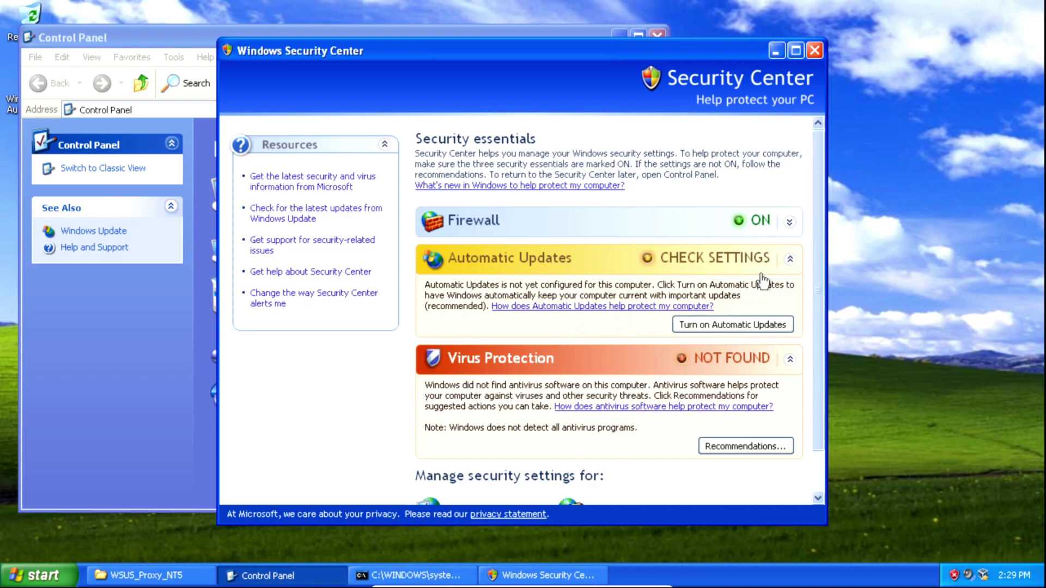
left_click_drag(817, 270, 813, 364)
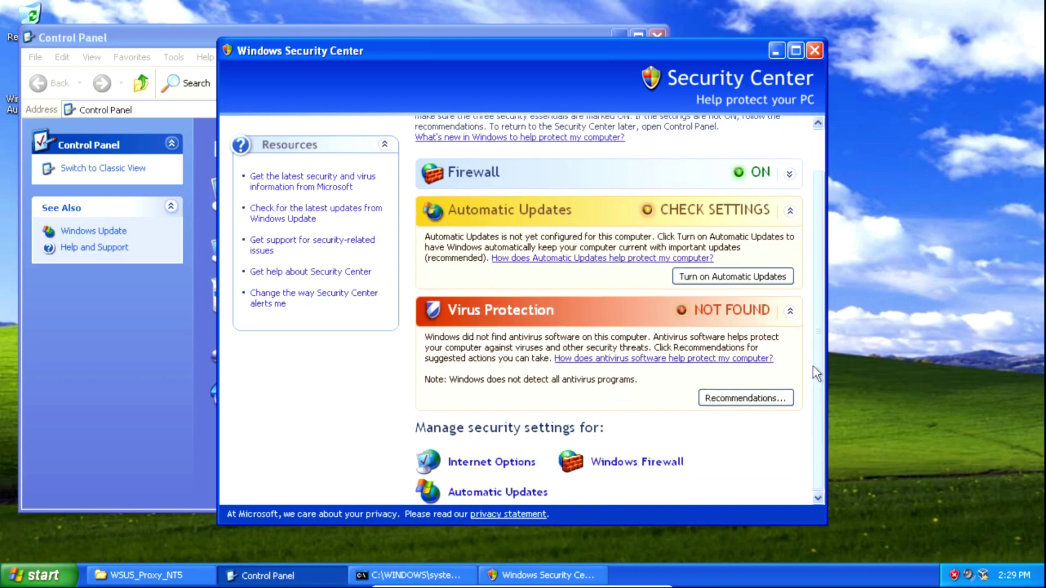
left_click(497, 492)
left_click(80, 307)
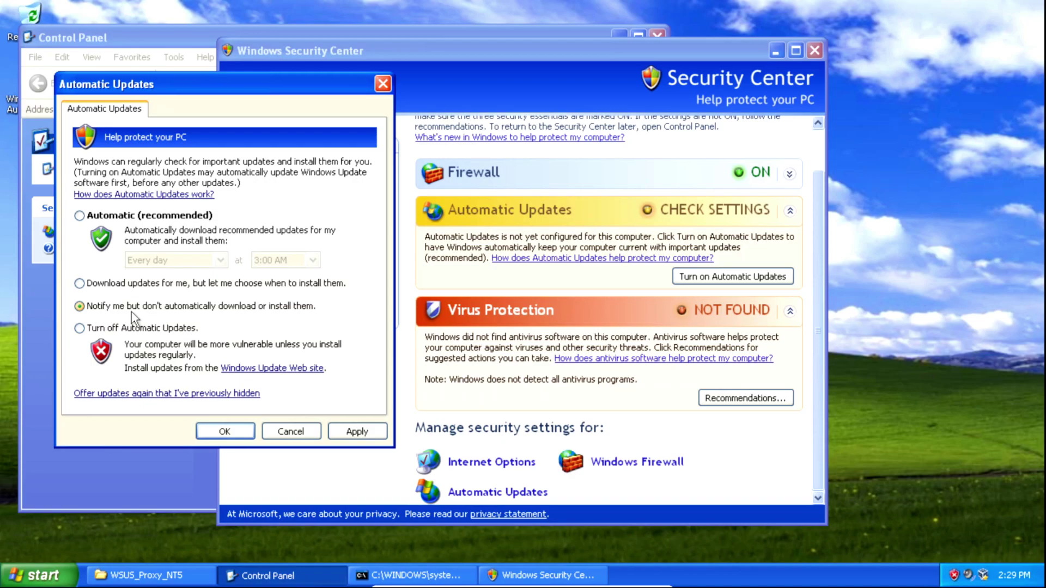
left_click(351, 432)
left_click(225, 432)
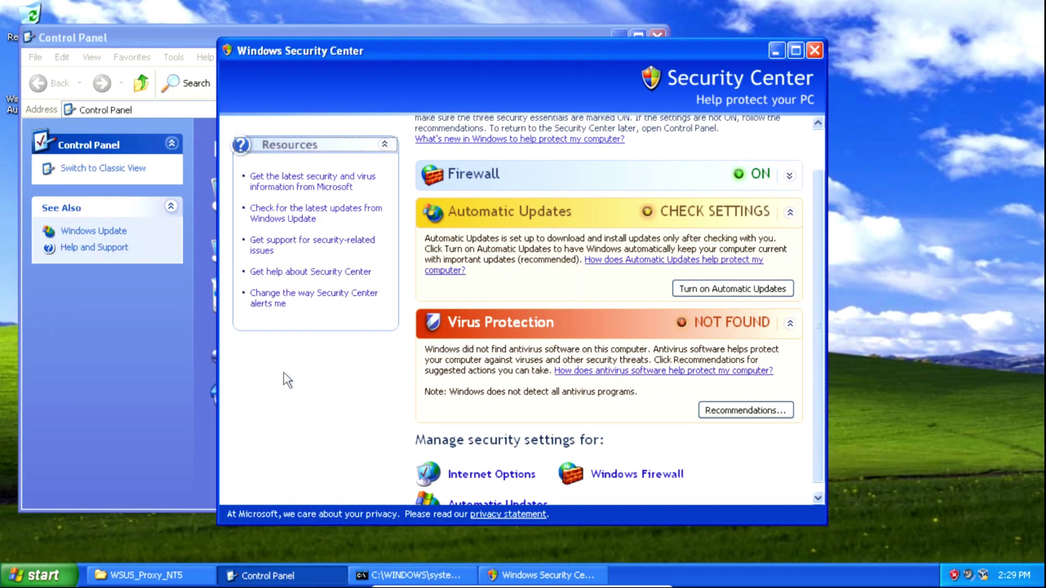
left_click(814, 52)
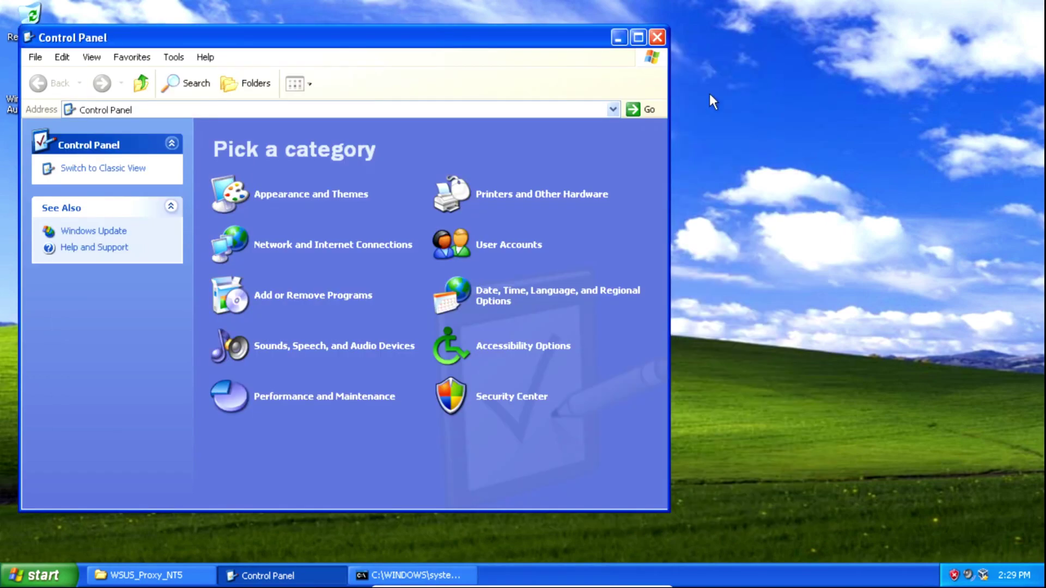
left_click(656, 37)
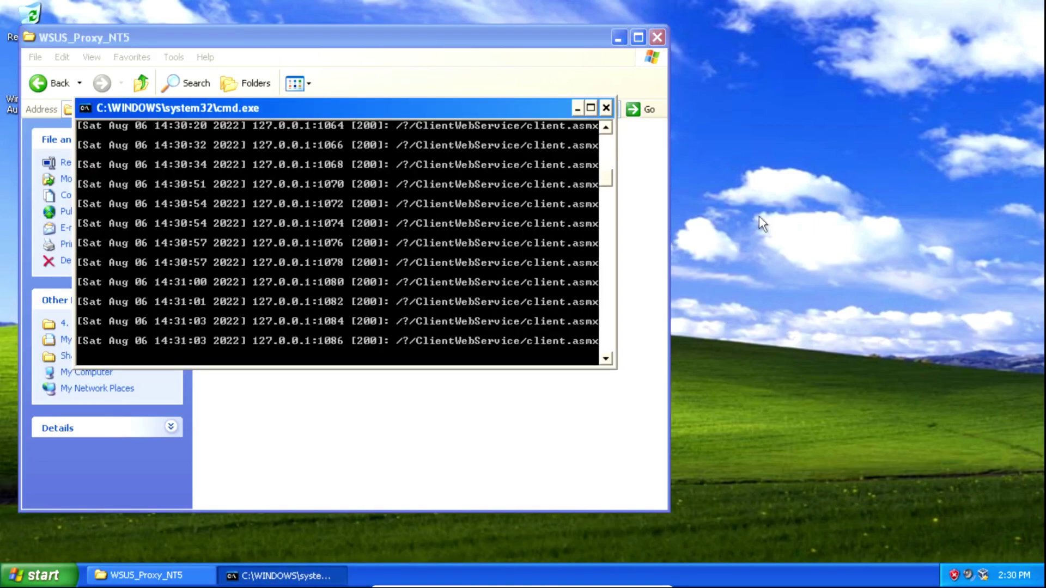
Run 'wuauclt /detectnow' from the Run box to force an immediate update check.
key("super+r")
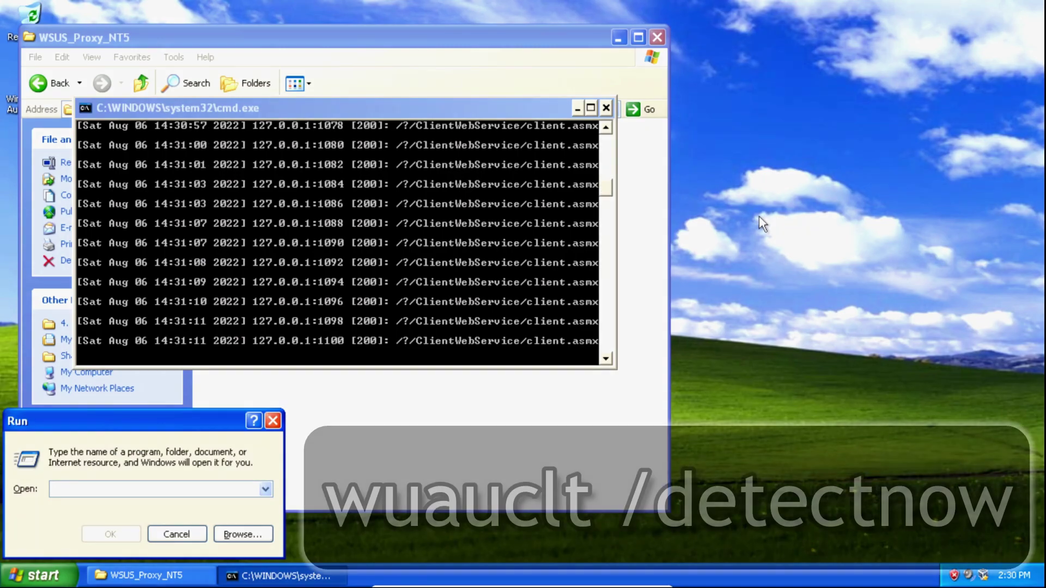
type("wuauclt")
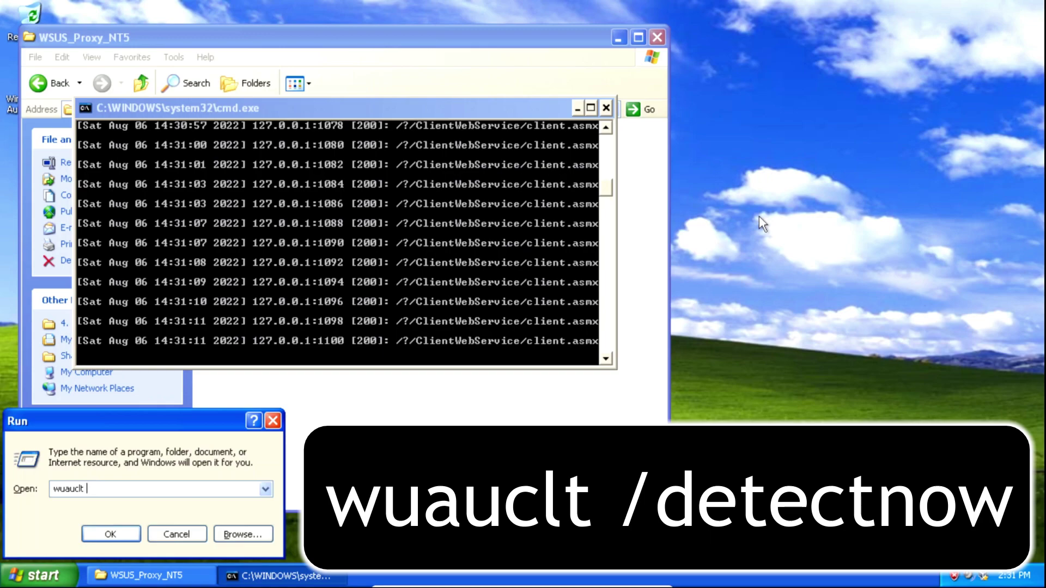
type(" /detectnow")
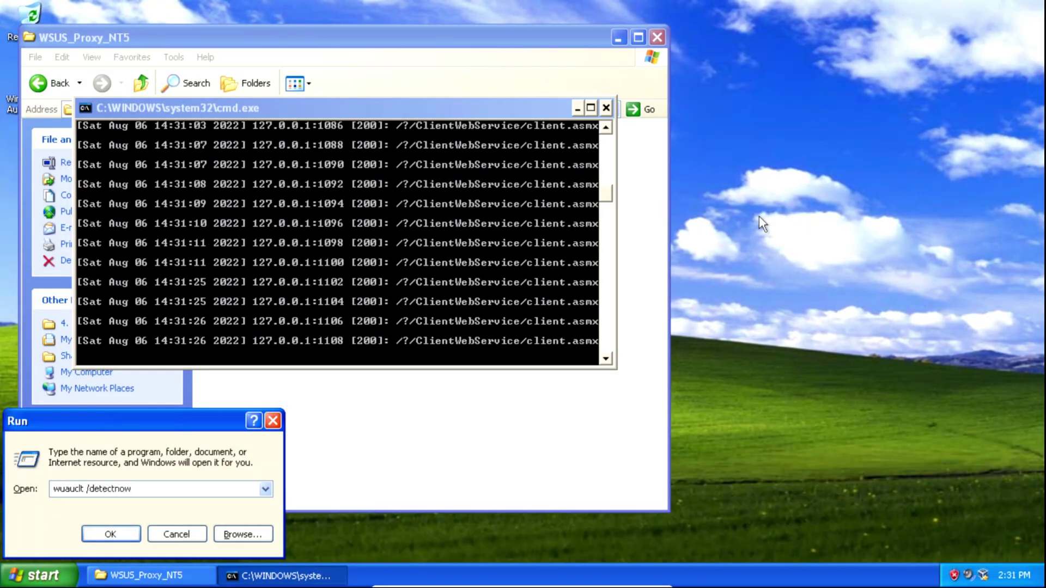
key("Return")
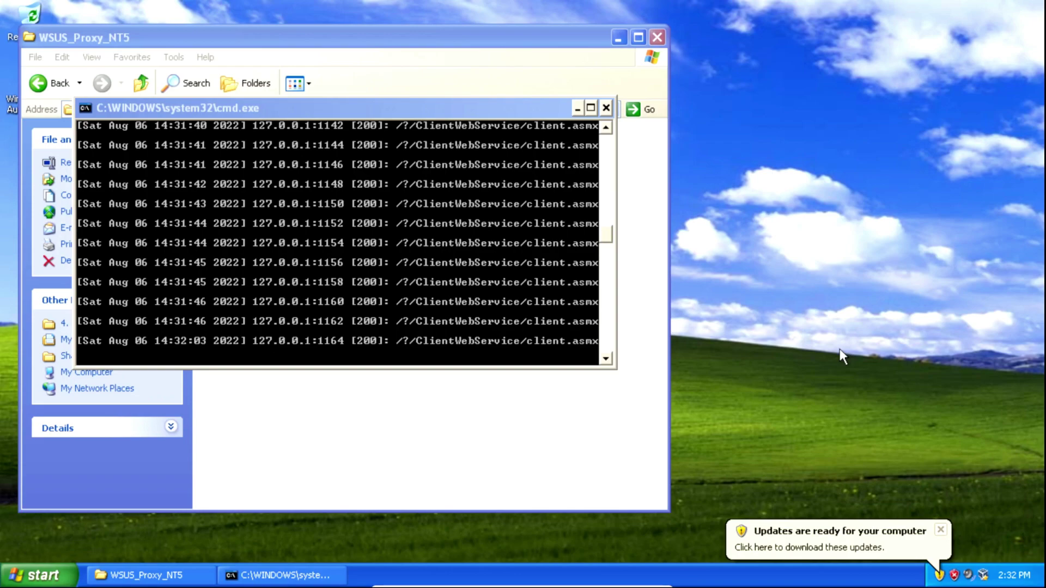
Download the KB898461 update, then install it through Custom Install.
left_click(939, 575)
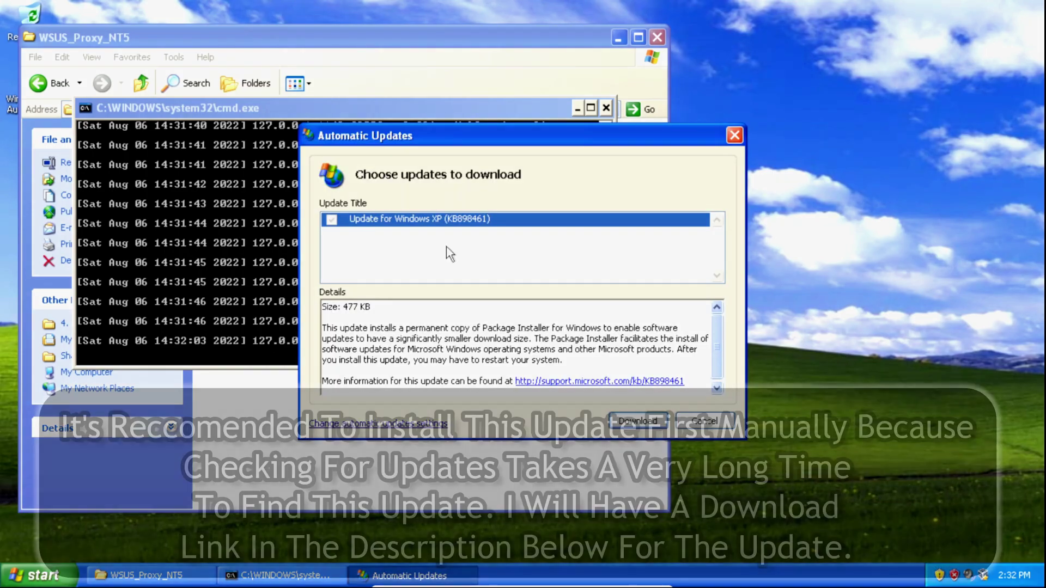
left_click(734, 135)
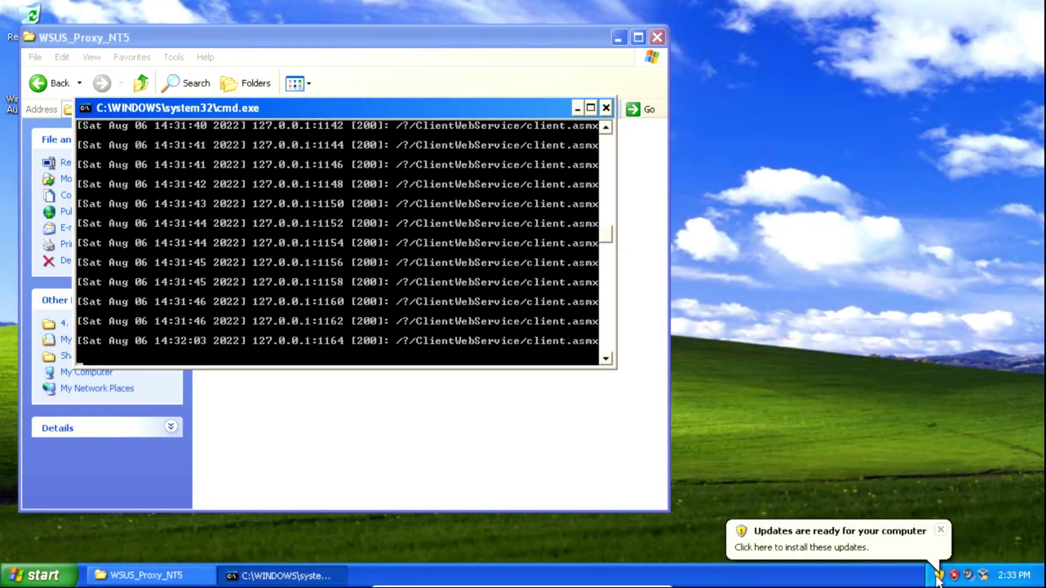
left_click(899, 543)
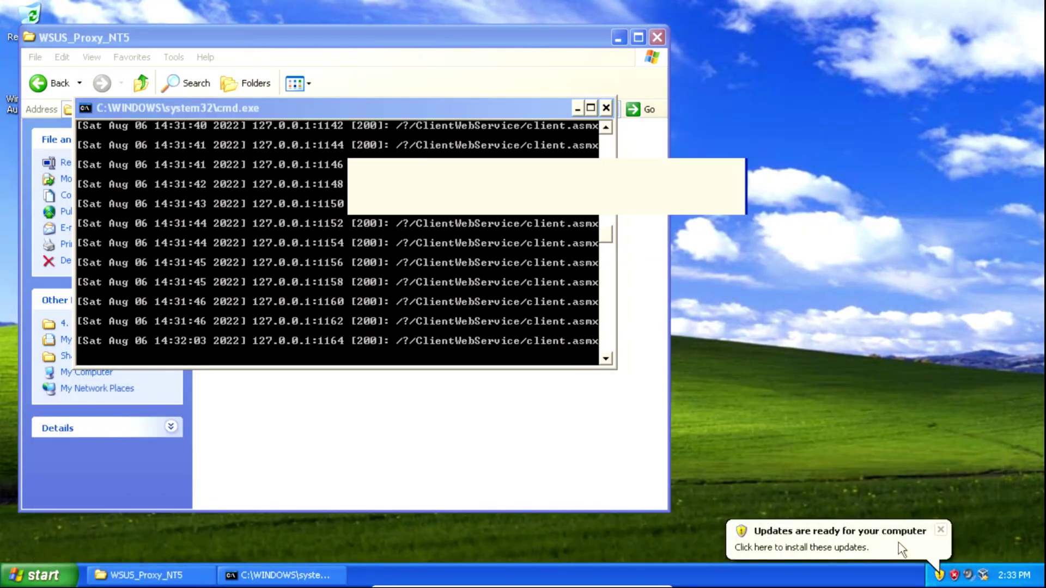
left_click(374, 338)
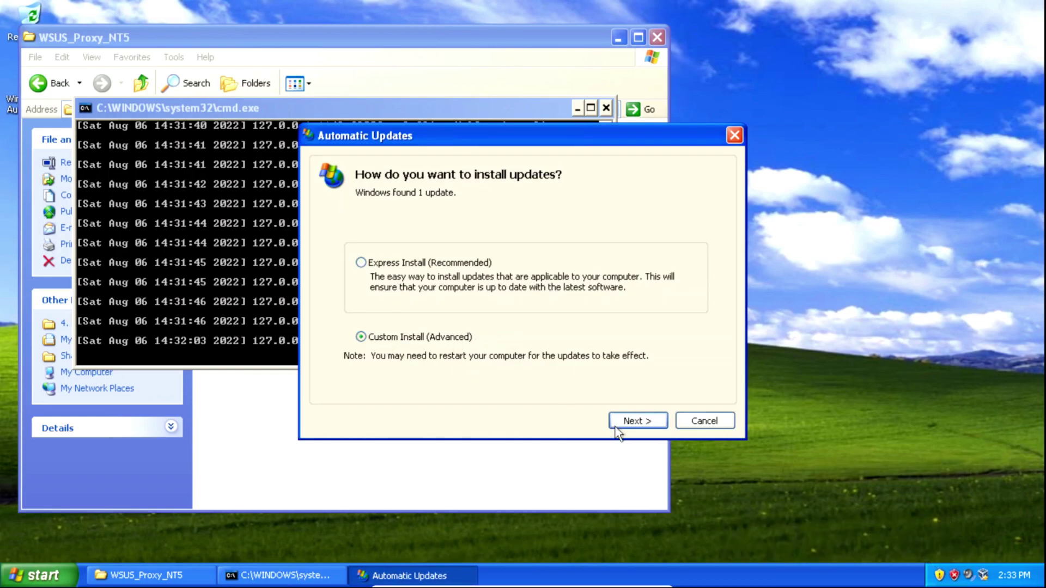
left_click(629, 423)
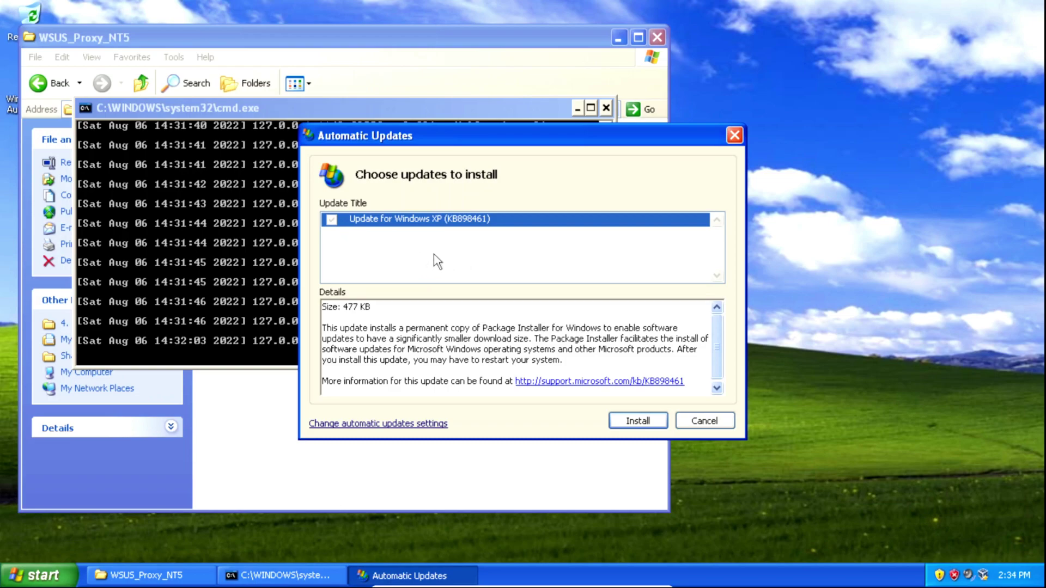
left_click(637, 421)
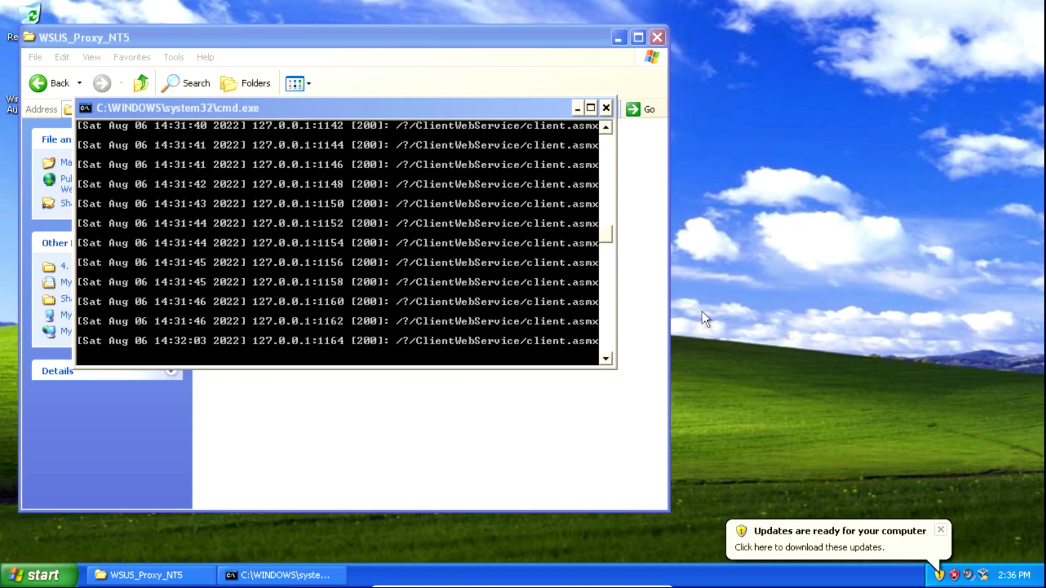
Review the offered updates, including ActiveX Killbits and Internet Explorer 8, and download all checked ones.
left_click(938, 574)
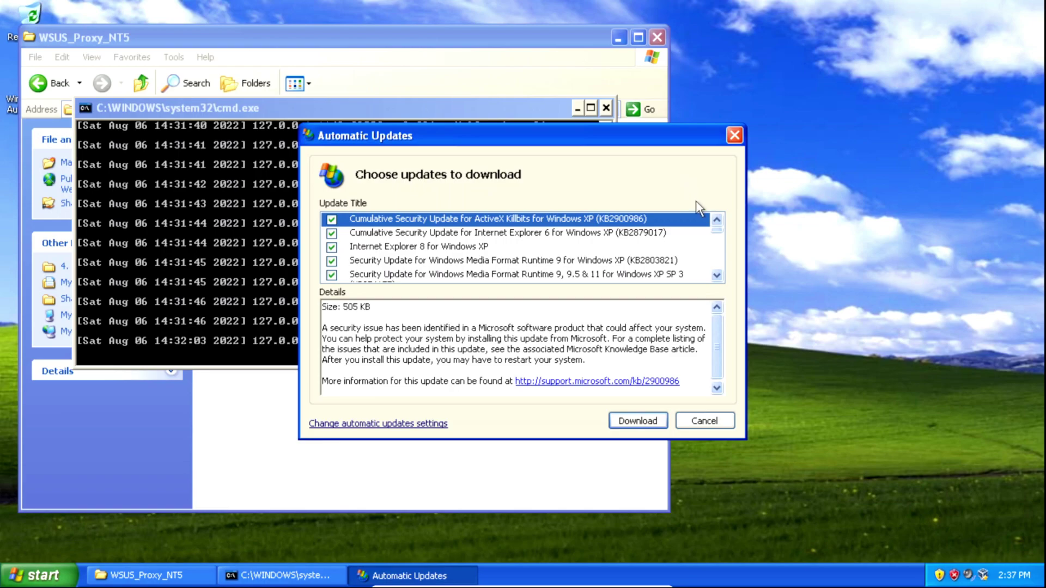
left_click_drag(718, 231, 690, 192)
left_click(636, 419)
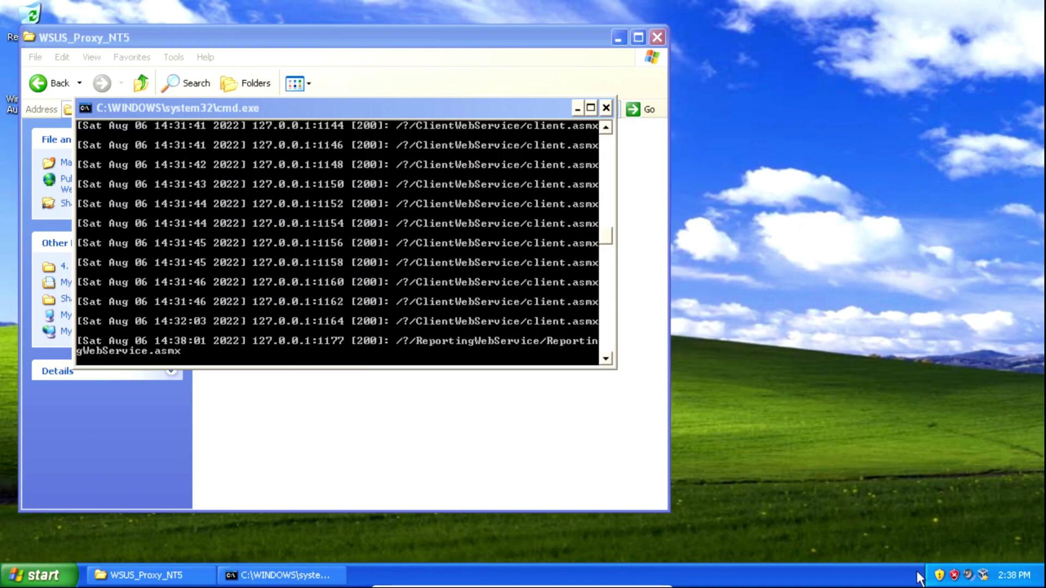
mouse_move(939, 578)
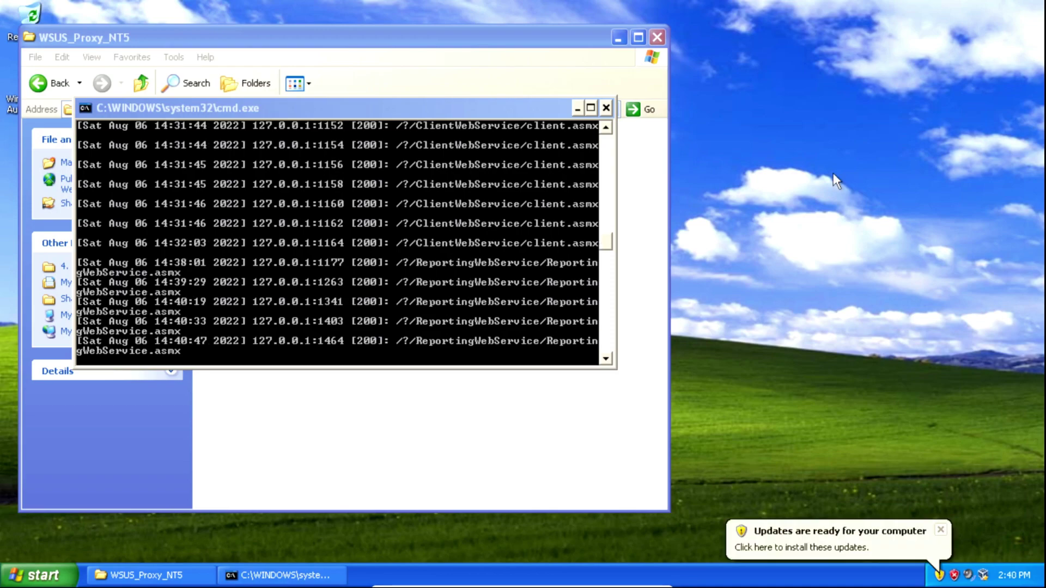
Install all 130 checked updates through Custom Install and show the installation progress.
left_click(939, 576)
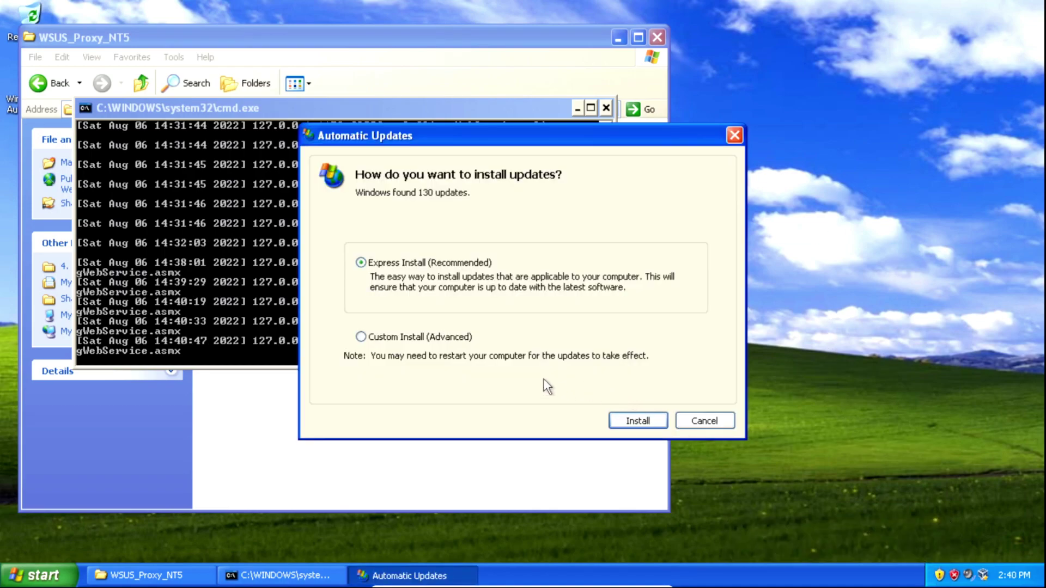
left_click(375, 339)
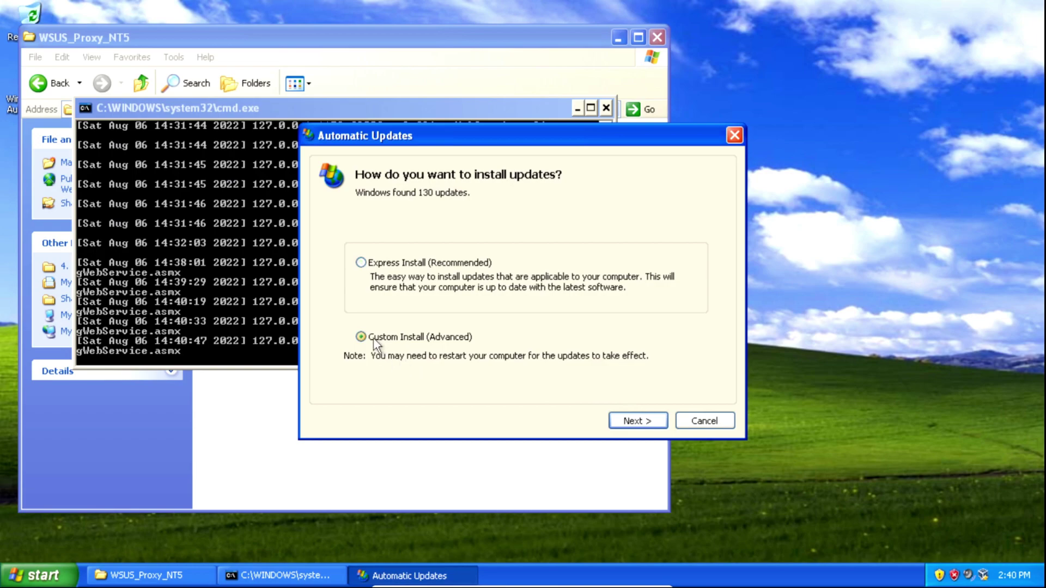
left_click(631, 421)
mouse_move(718, 238)
left_mouse_down()
mouse_move(721, 278)
mouse_move(720, 221)
left_mouse_up()
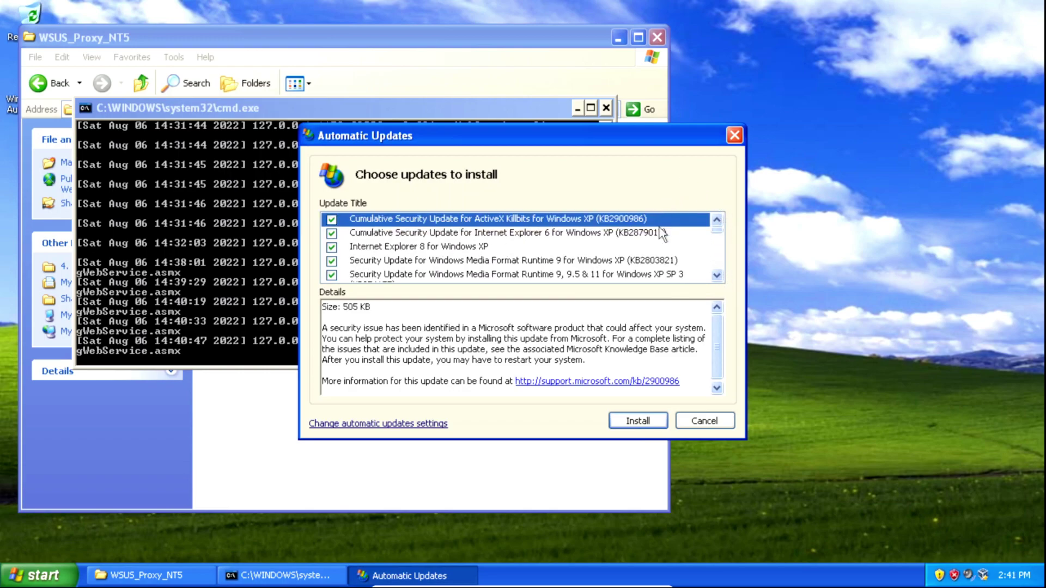
left_click(636, 420)
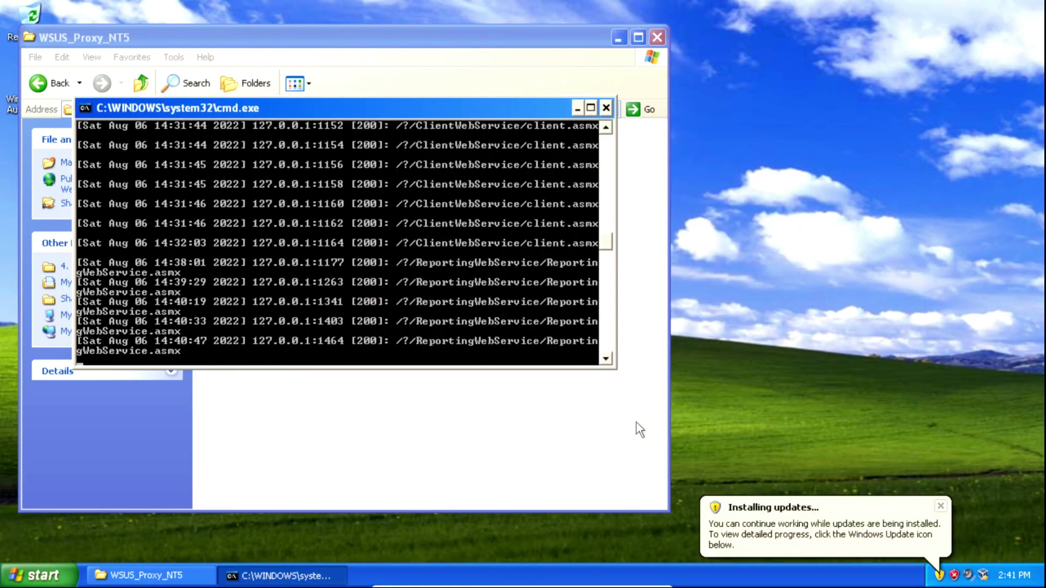
left_click(936, 574)
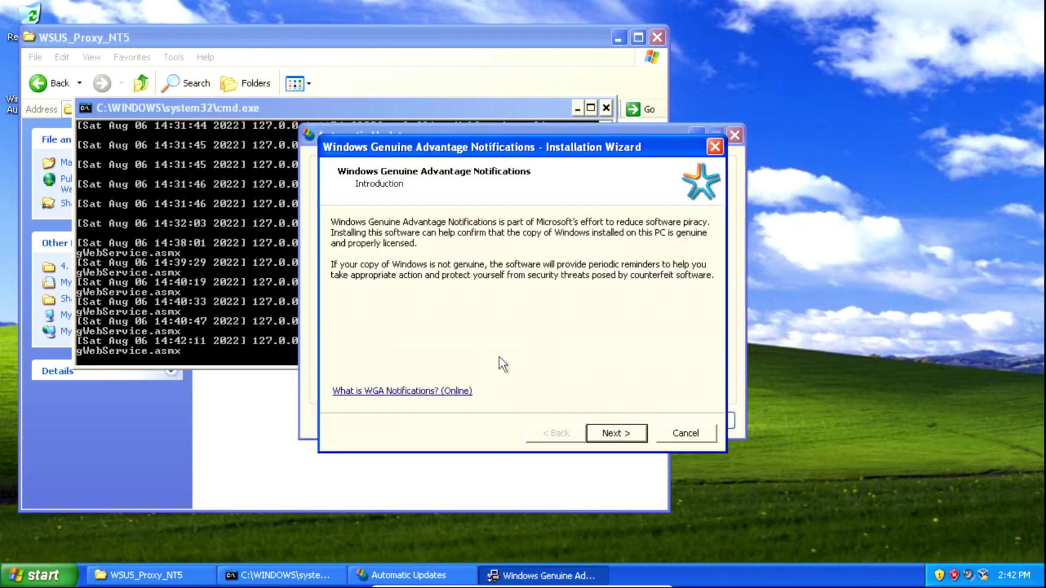
Accept the Windows Genuine Advantage Notifications license and finish its setup wizard.
left_click(613, 432)
left_click(581, 391)
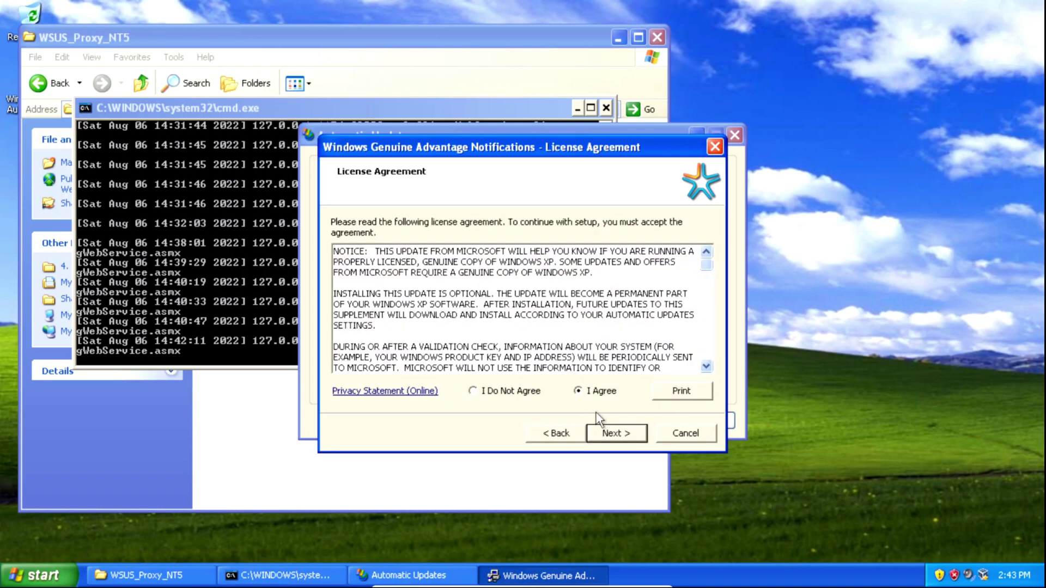
left_click(613, 432)
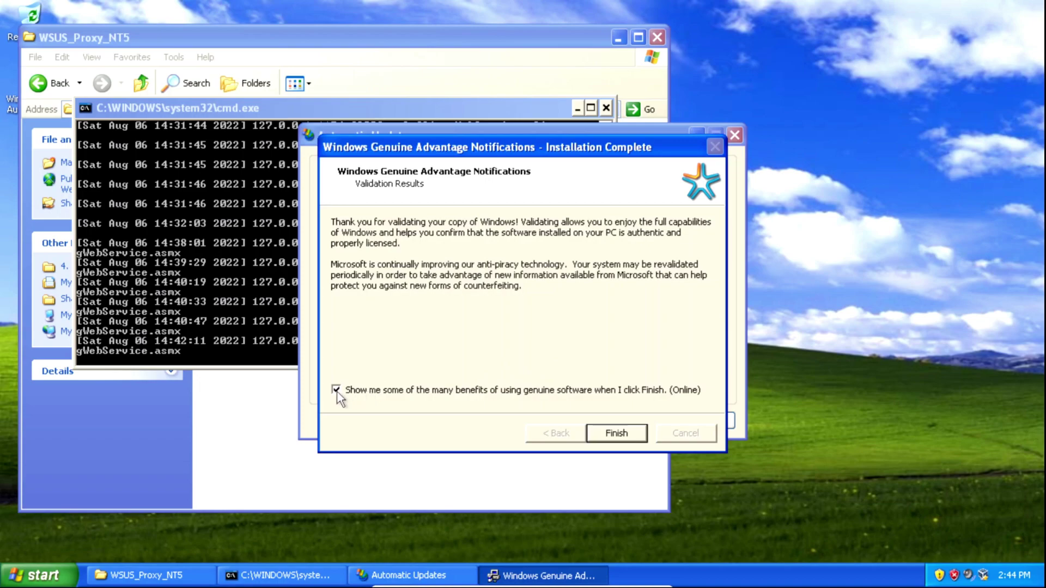
left_click(614, 433)
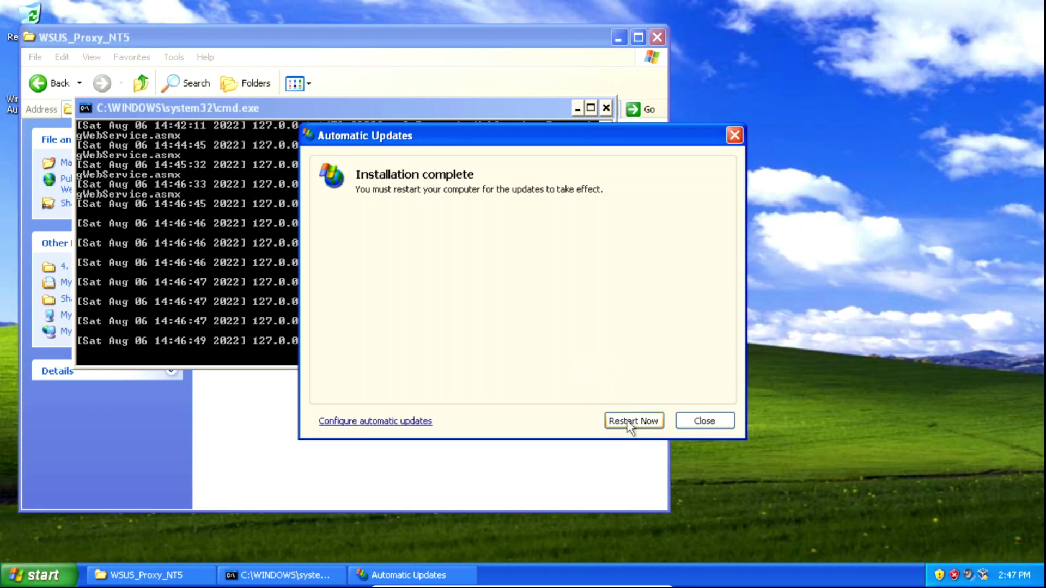
Restart Windows XP, dismiss the end-of-support notice, and run Run_wsus to restart the WSUS proxy on port 8530.
left_click(631, 425)
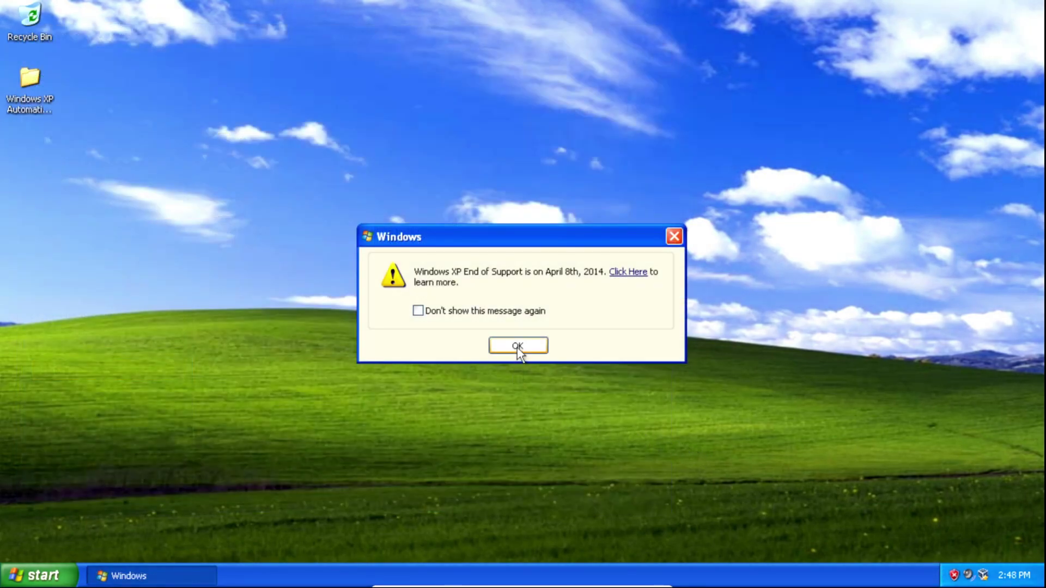
left_click(517, 347)
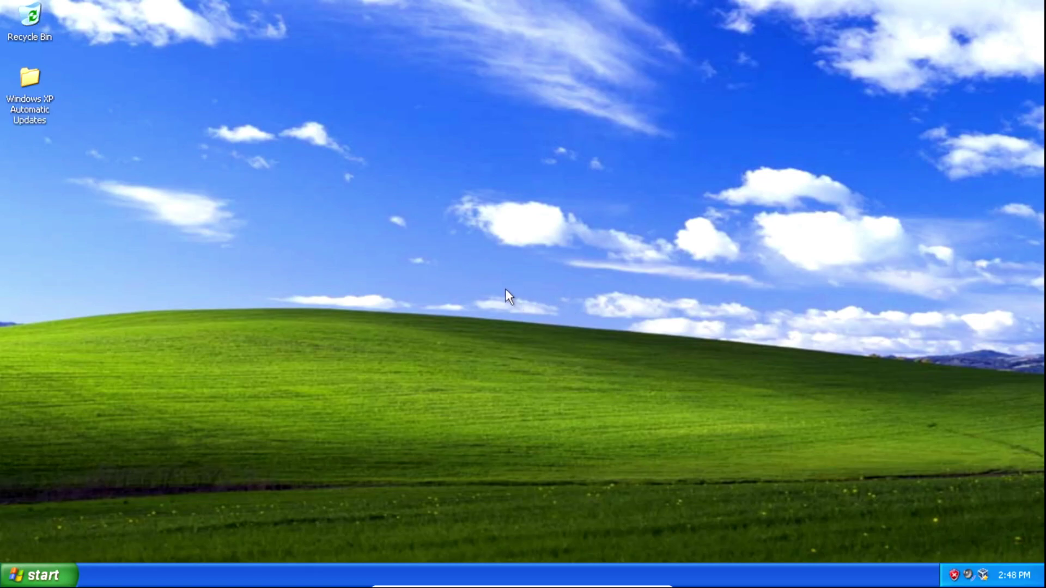
double_click(44, 91)
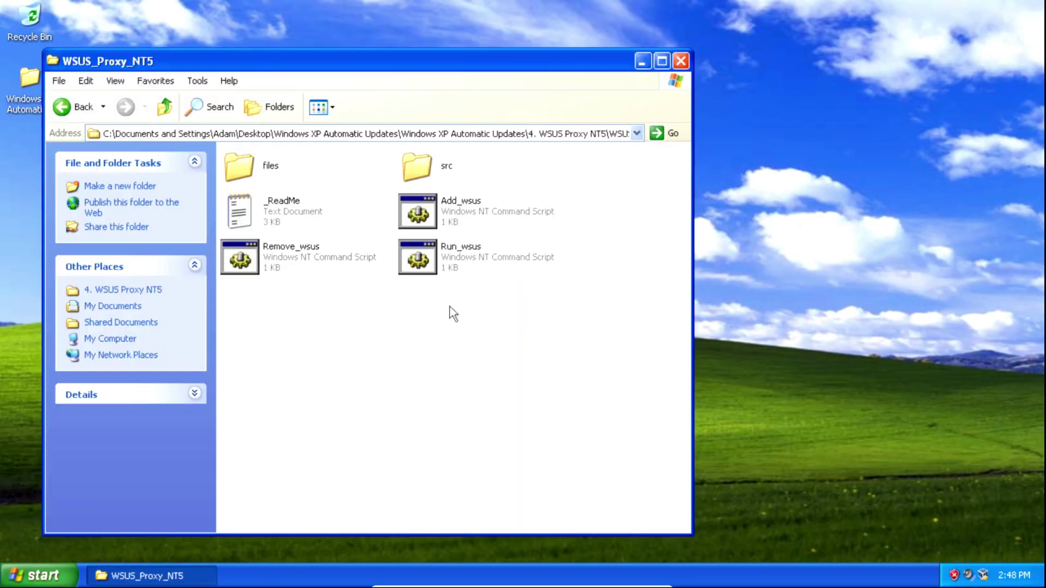
double_click(448, 270)
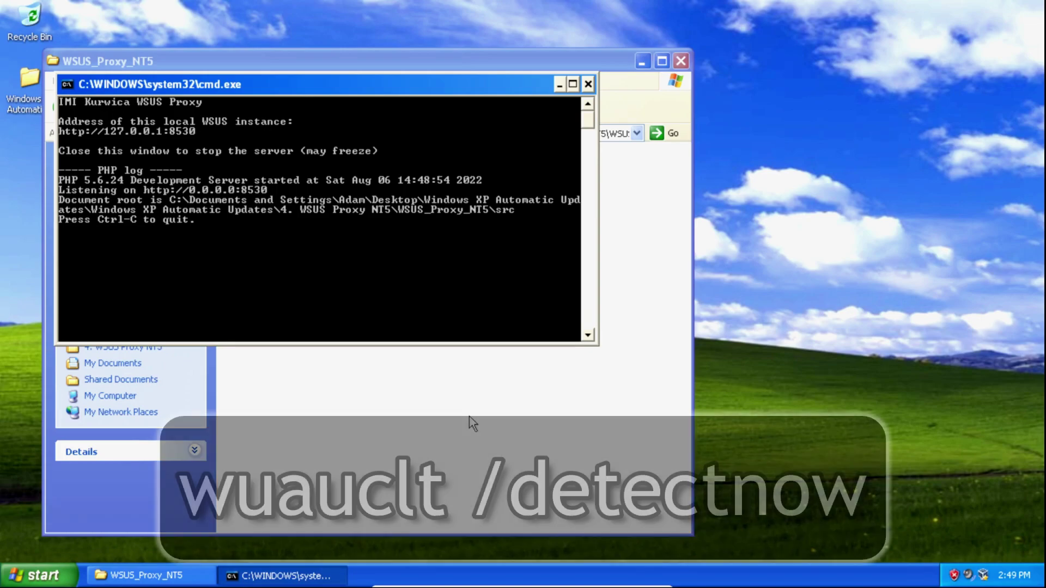